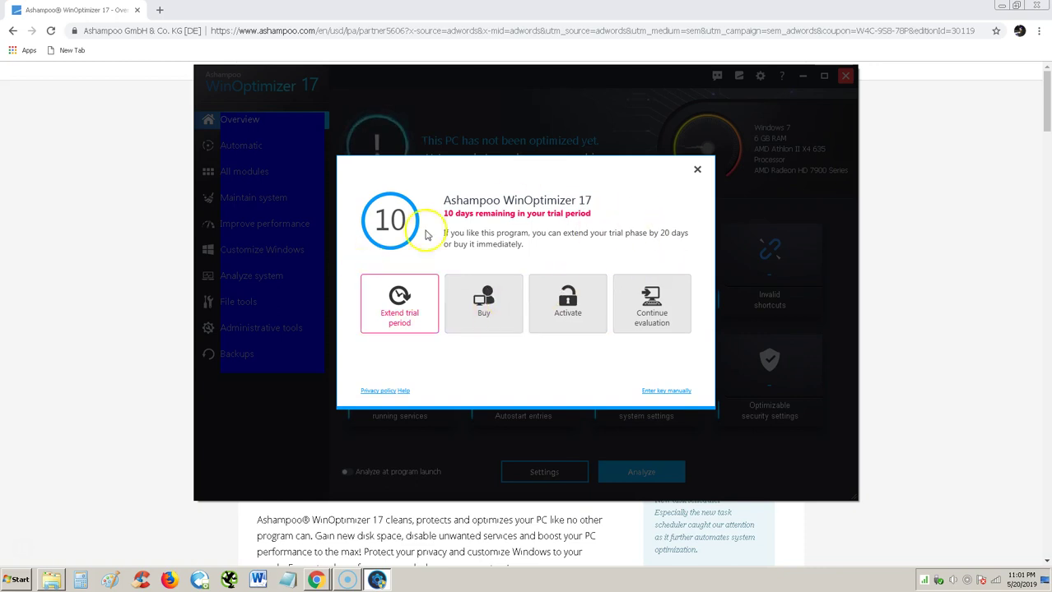
# Extend the 10-day trial period and close the trial reminder dialog
pyautogui.click(403, 311)
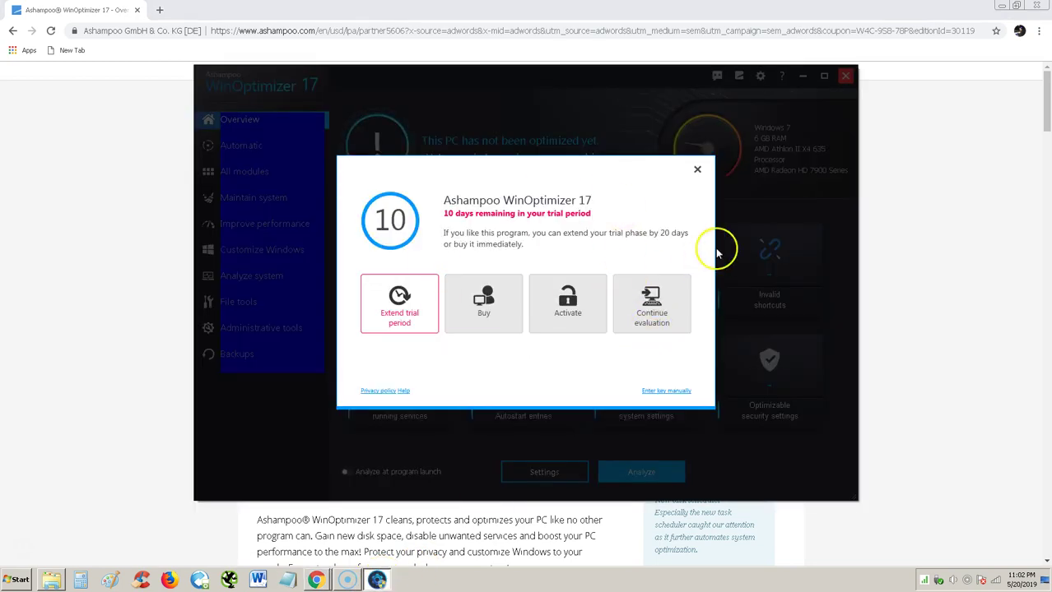
pyautogui.click(697, 170)
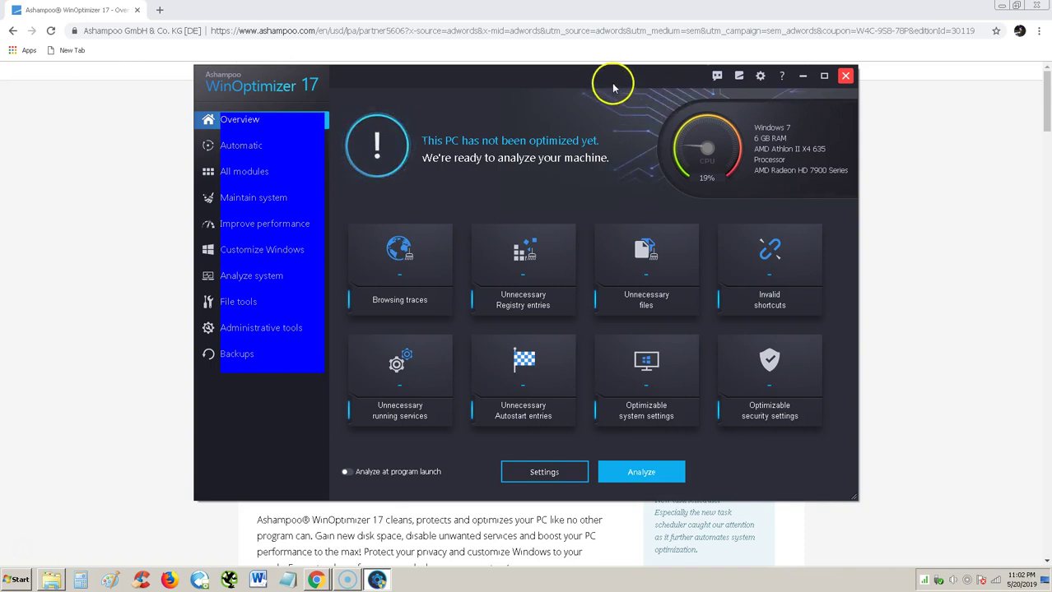
# Drag the WinOptimizer window a few pixels to the right
pyautogui.moveTo(633, 83); pyautogui.dragTo(655, 84)
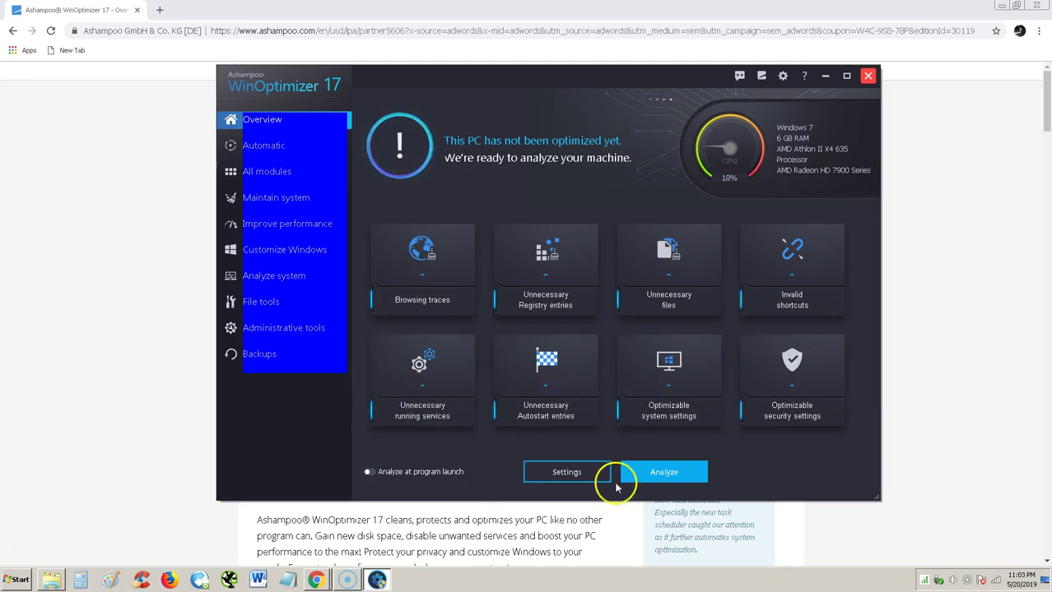
# Start the PC analysis and acknowledge the Google Chrome open-browser note
pyautogui.click(663, 475)
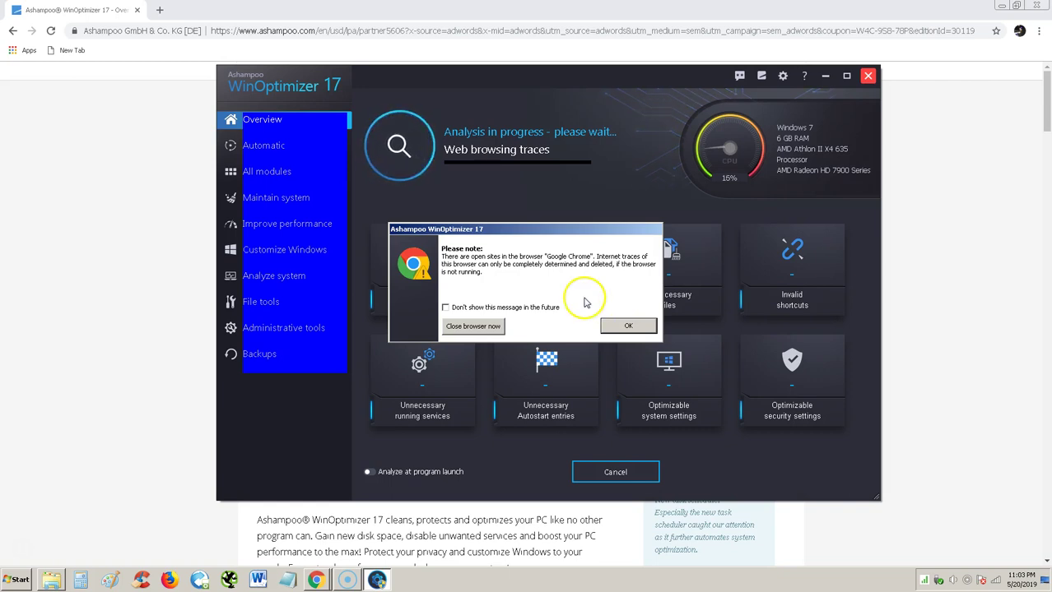
pyautogui.click(628, 326)
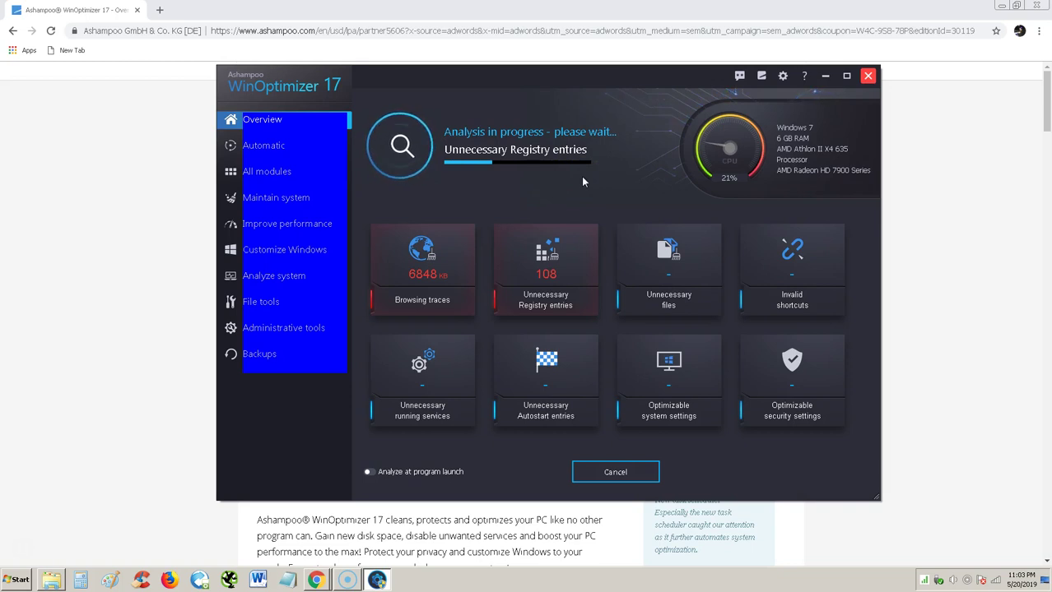
# Let the analysis finish with 1643 issues (1358 MB) found, then start optimizing
pyautogui.click(627, 195)
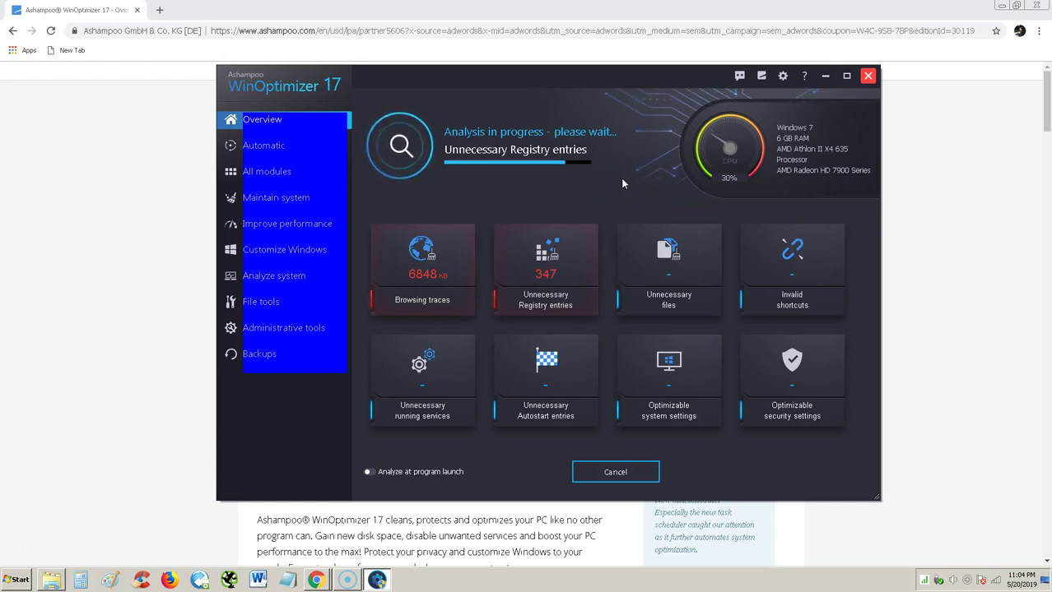
pyautogui.click(628, 176)
pyautogui.click(687, 311)
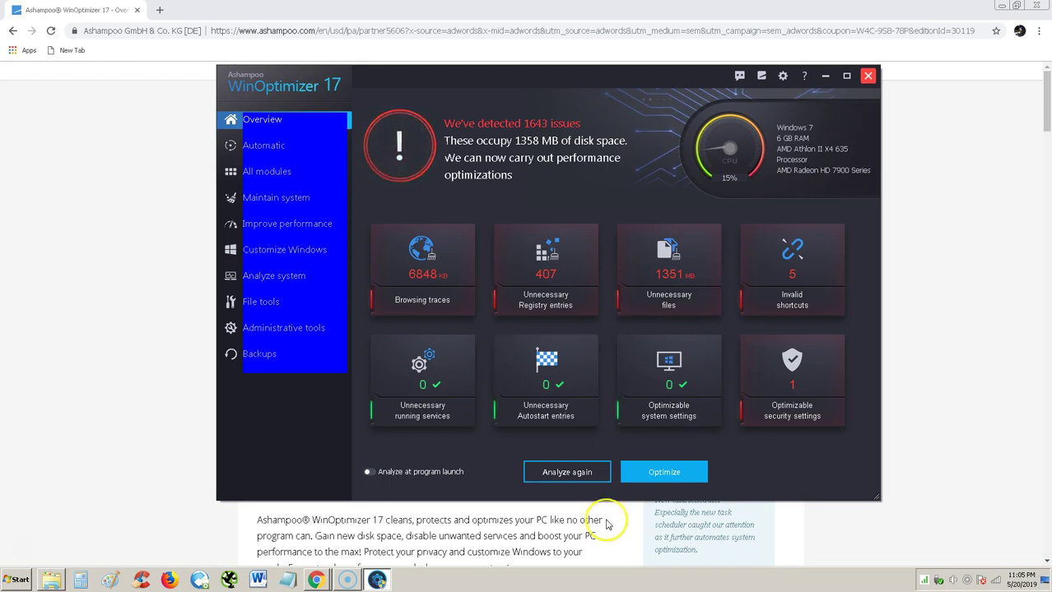
# Optimize past the Chrome warning, then rerun optimization on the remaining 2 issues (2048 KB)
pyautogui.click(664, 472)
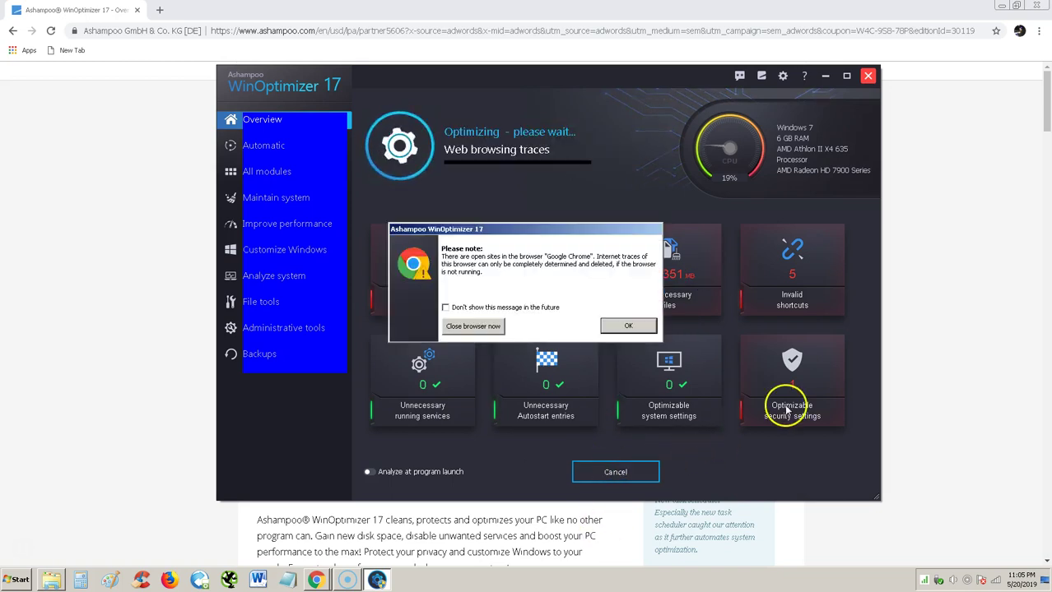
pyautogui.click(627, 326)
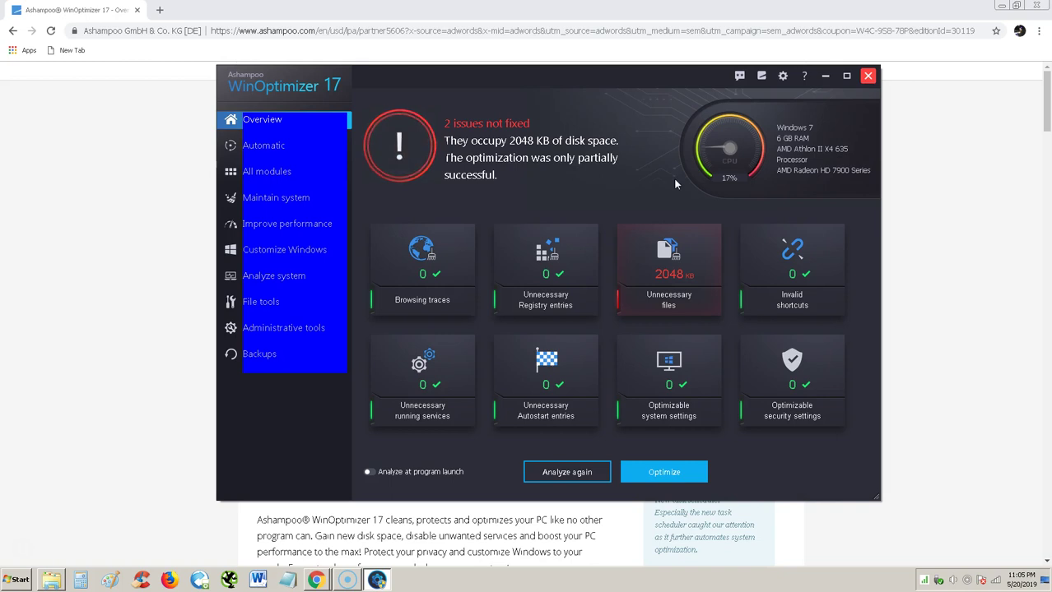
pyautogui.click(690, 171)
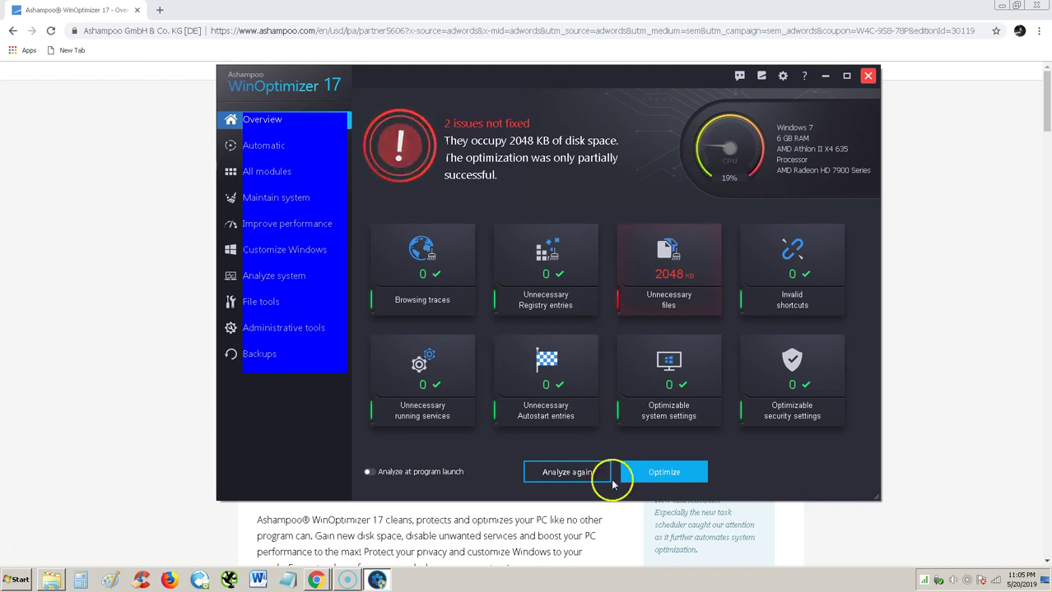
pyautogui.click(671, 472)
pyautogui.click(794, 364)
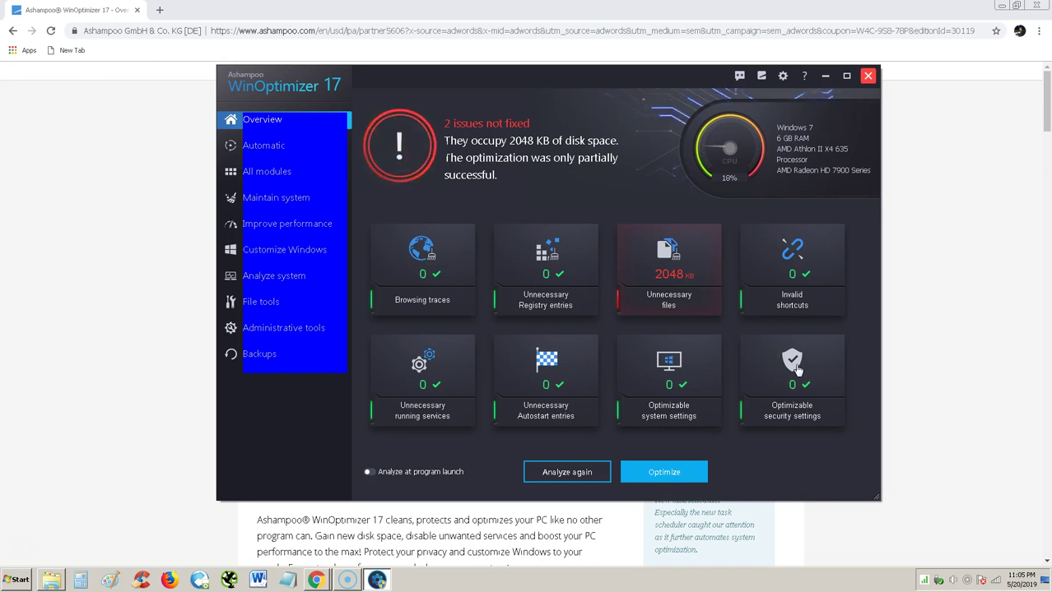
pyautogui.click(672, 245)
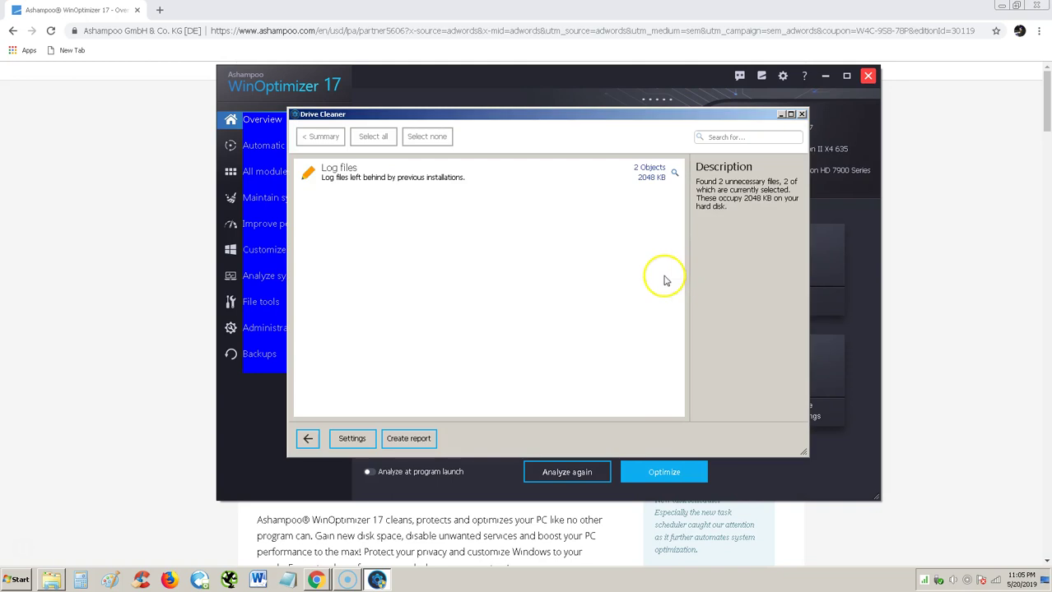
pyautogui.click(801, 114)
pyautogui.click(662, 304)
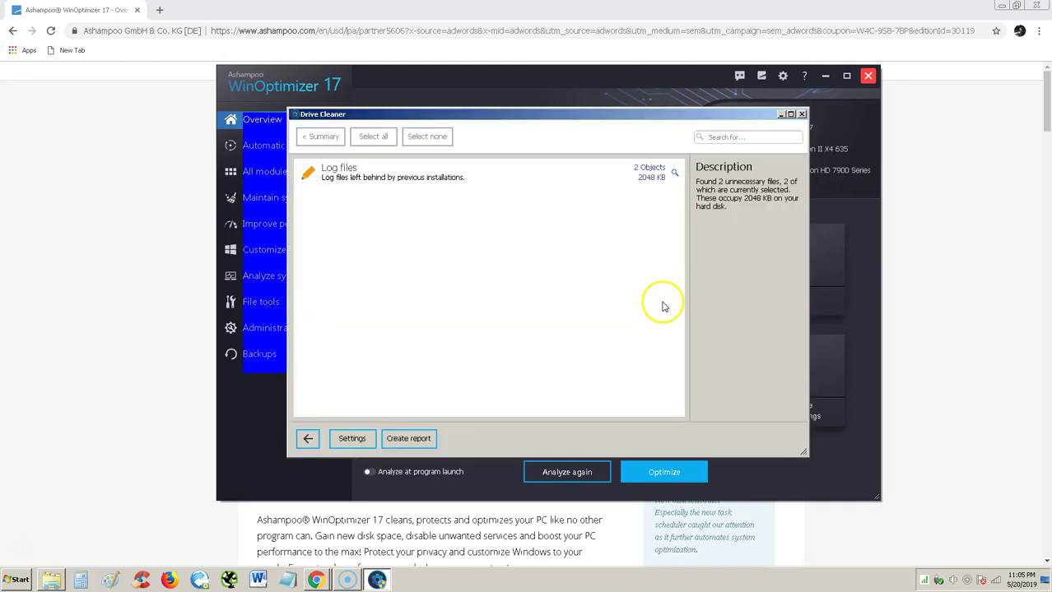
pyautogui.click(801, 114)
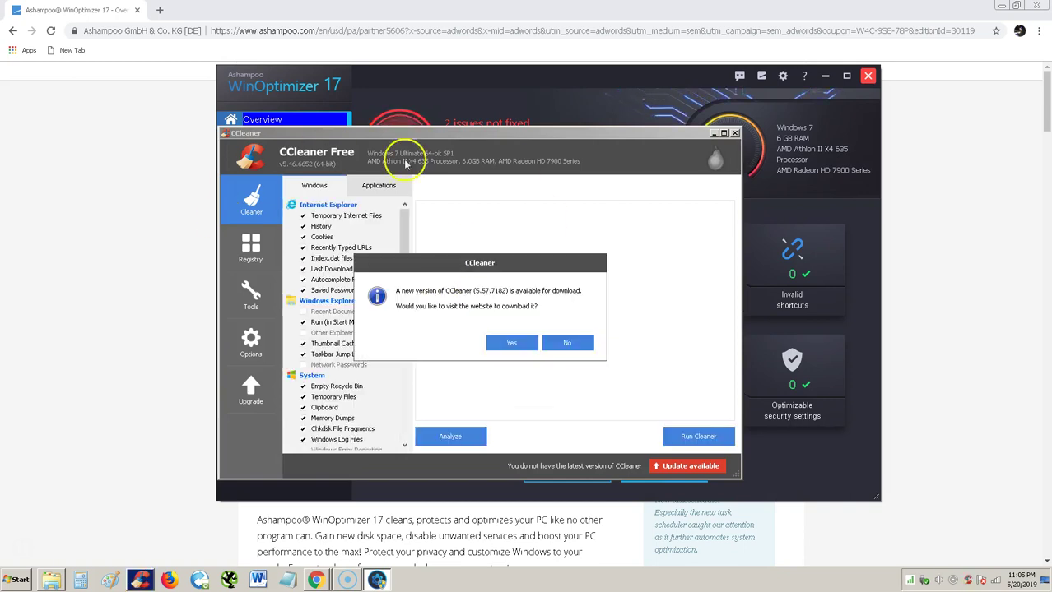
# Decline the CCleaner update, close CCleaner, and dismiss its Easy Clean notification
pyautogui.click(576, 343)
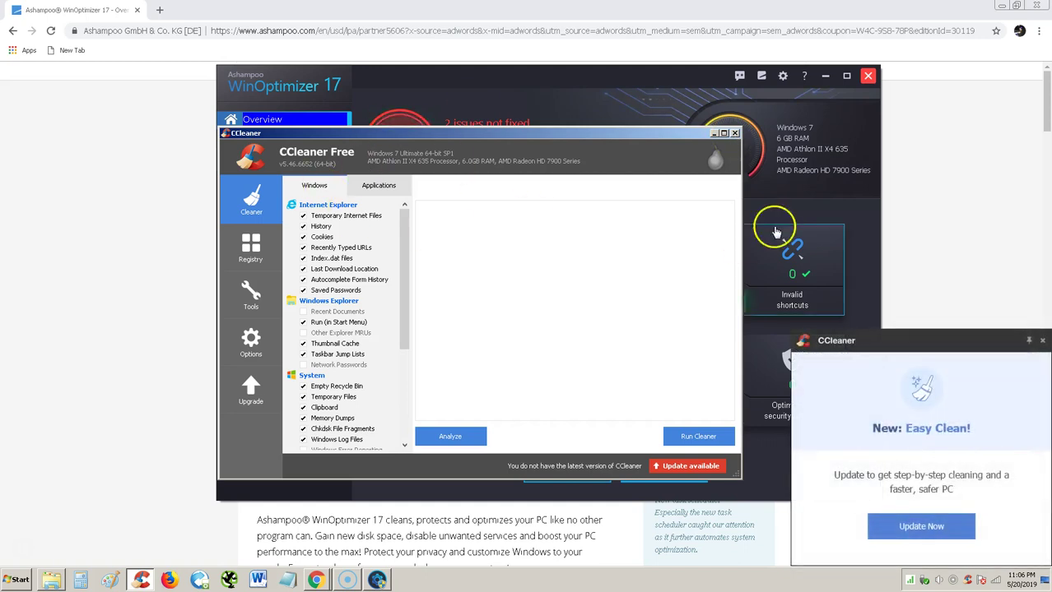
pyautogui.click(735, 133)
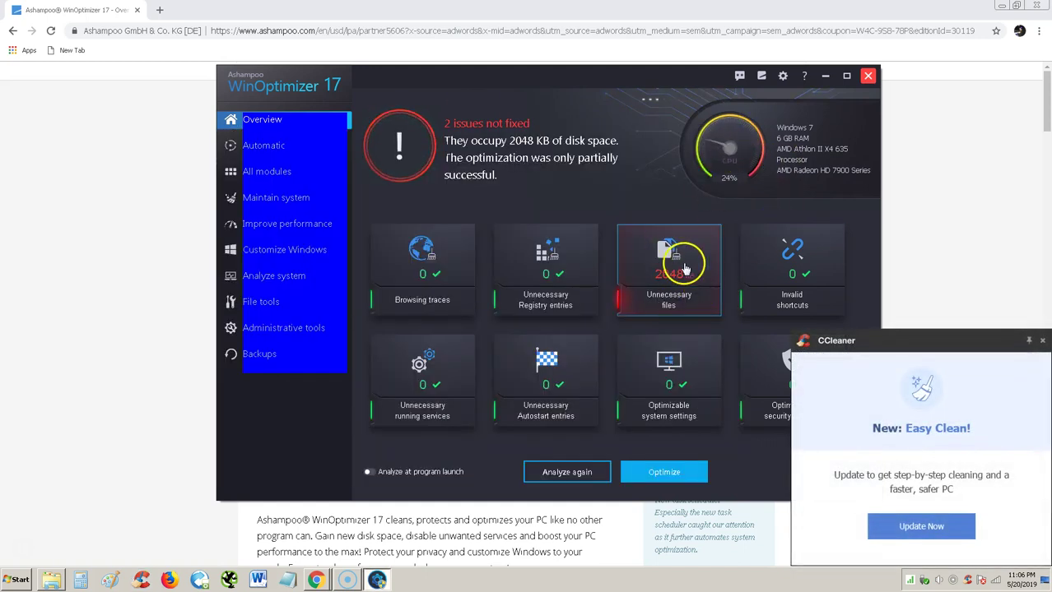
pyautogui.click(1041, 341)
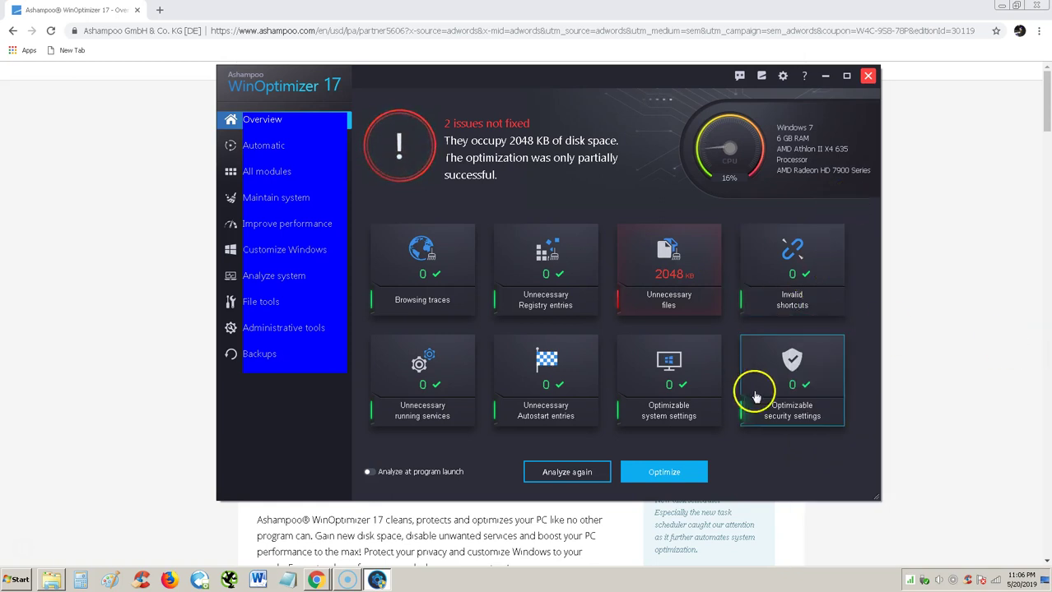
# Switch on Auto-Clean and Live-Tuner on the Automatic page
pyautogui.click(284, 133)
pyautogui.click(276, 151)
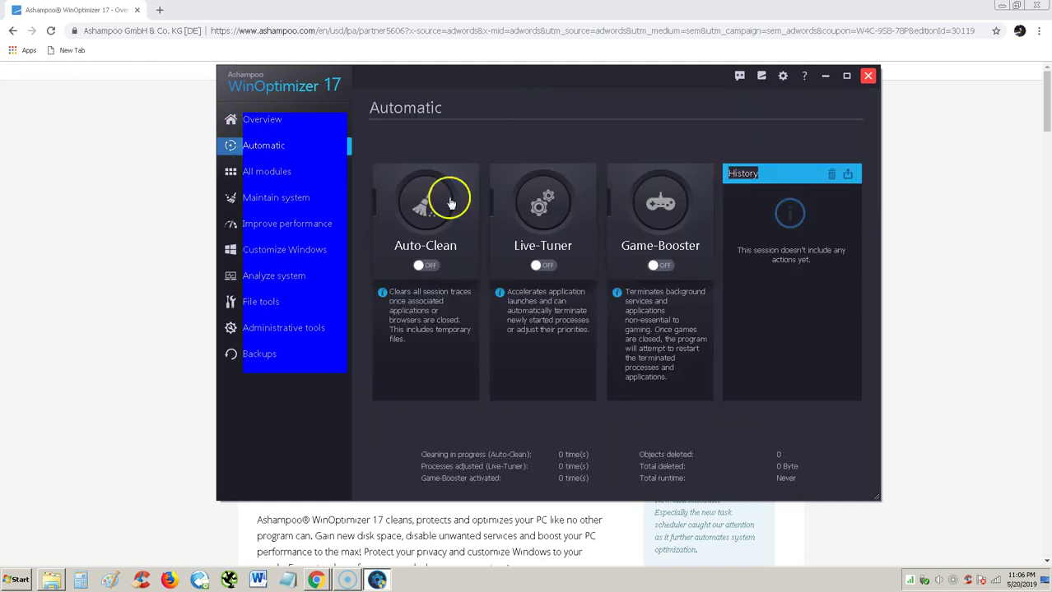
pyautogui.click(429, 267)
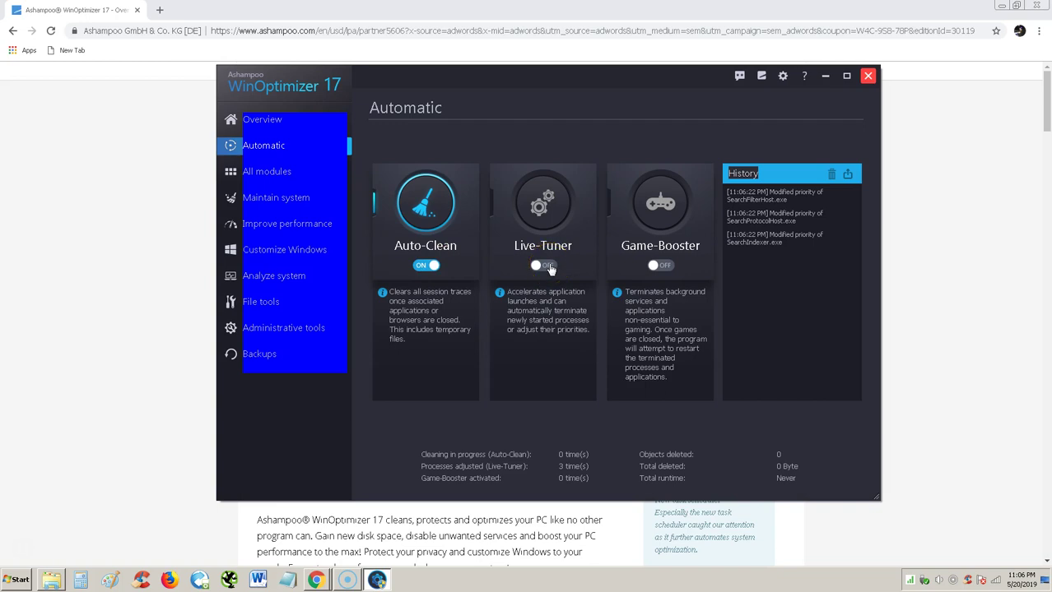
pyautogui.click(550, 269)
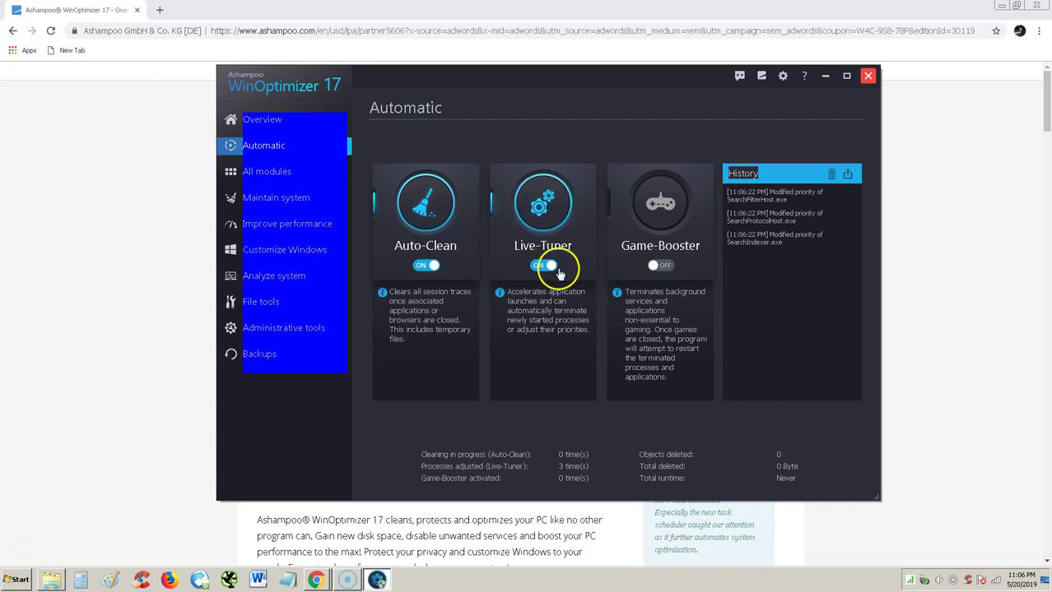
# Toggle Game-Booster twice, answering its activation prompt each time
pyautogui.click(665, 268)
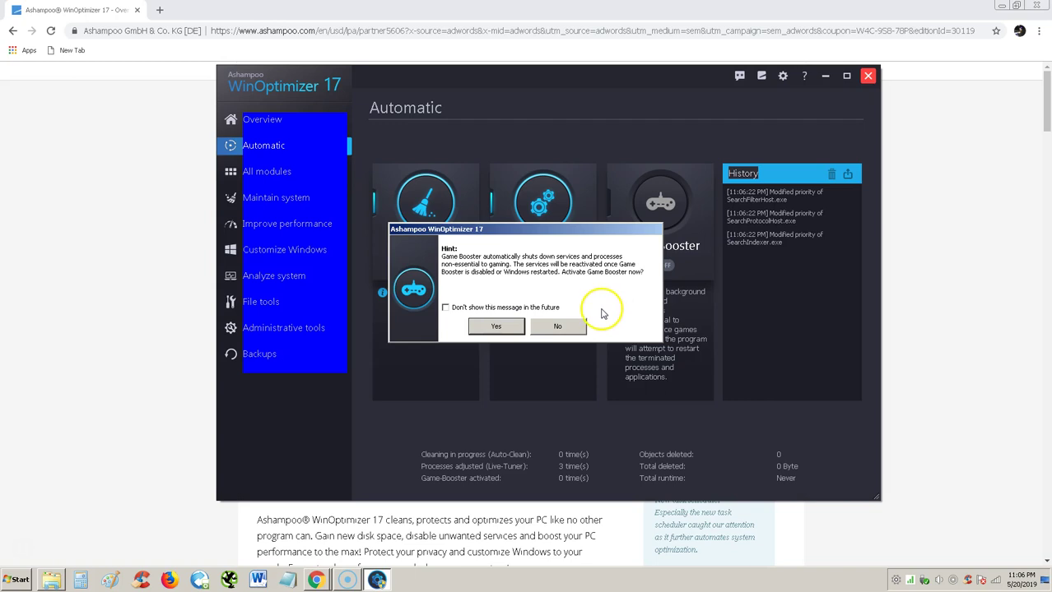
pyautogui.click(557, 326)
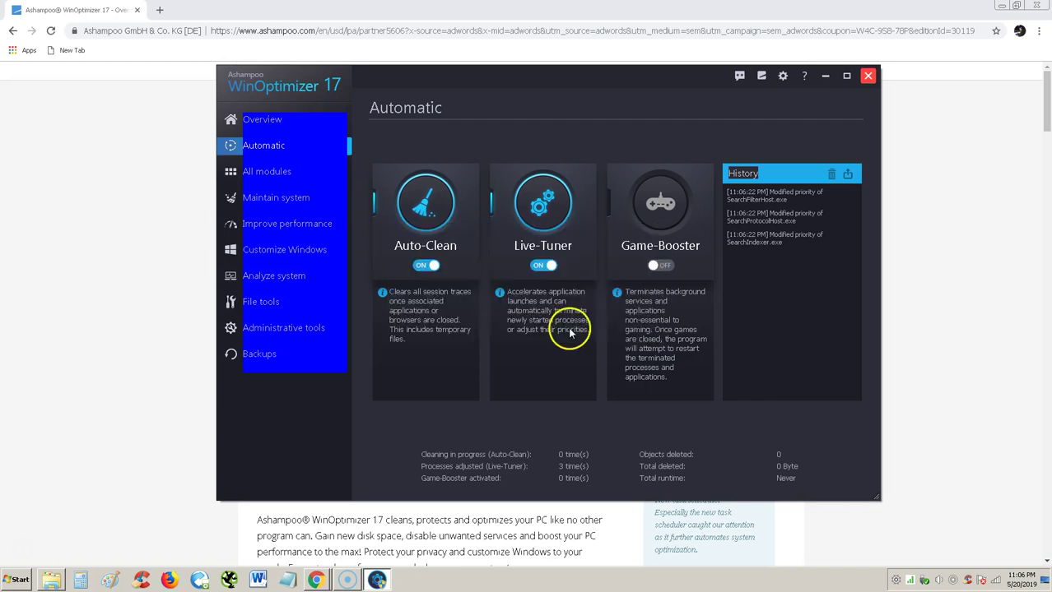
pyautogui.click(660, 265)
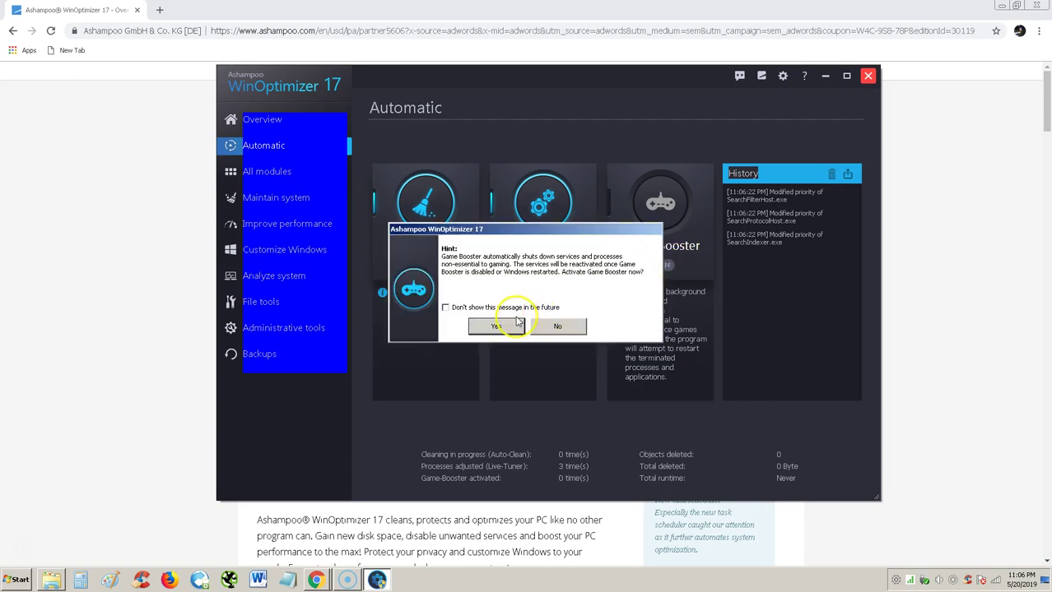
pyautogui.click(503, 325)
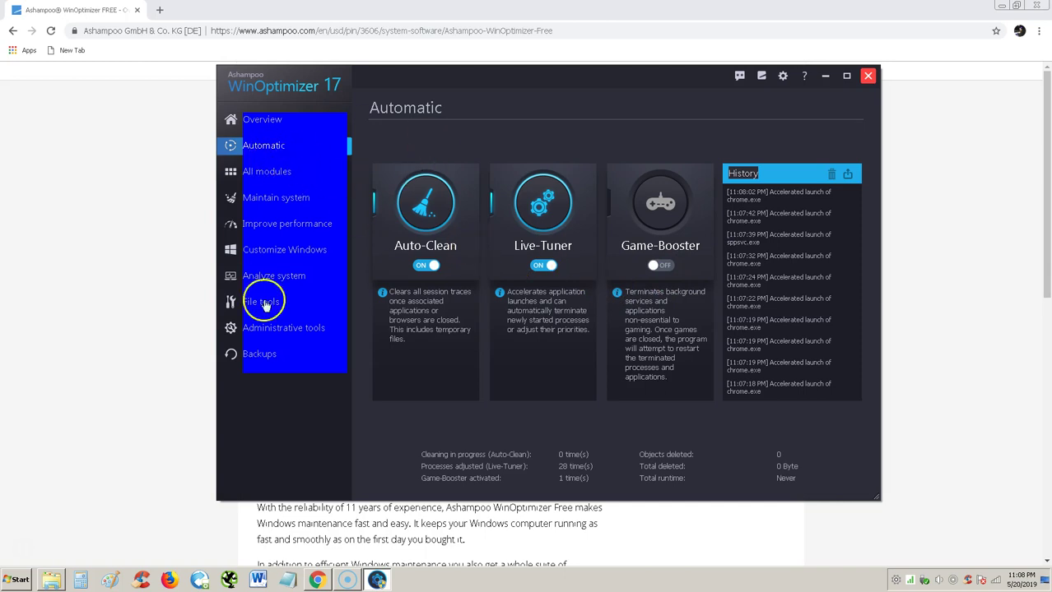
# Show all modules, then open the Maintain system category's six tools
pyautogui.click(264, 173)
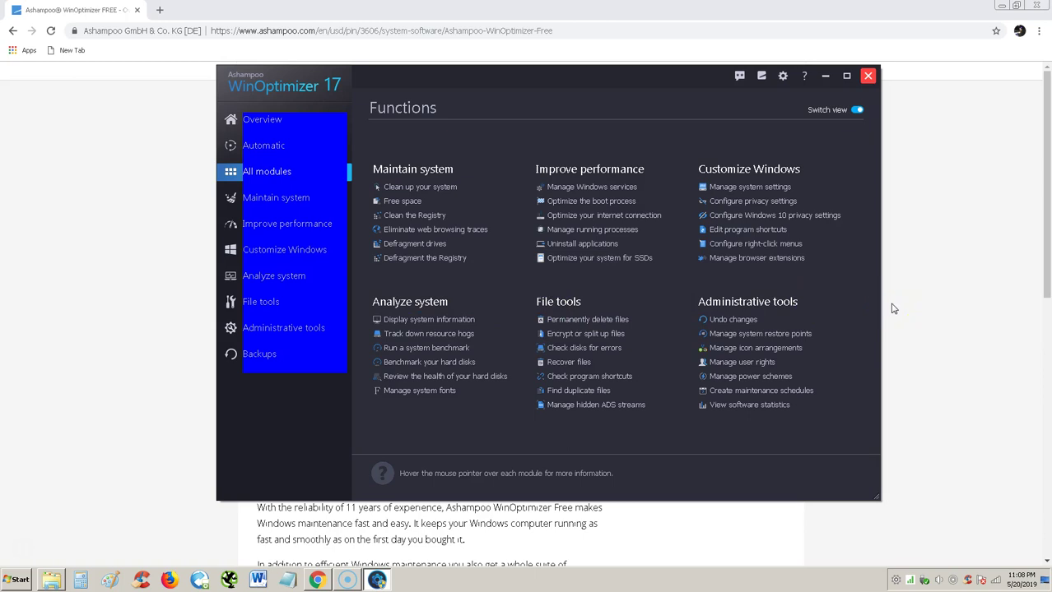
pyautogui.click(300, 199)
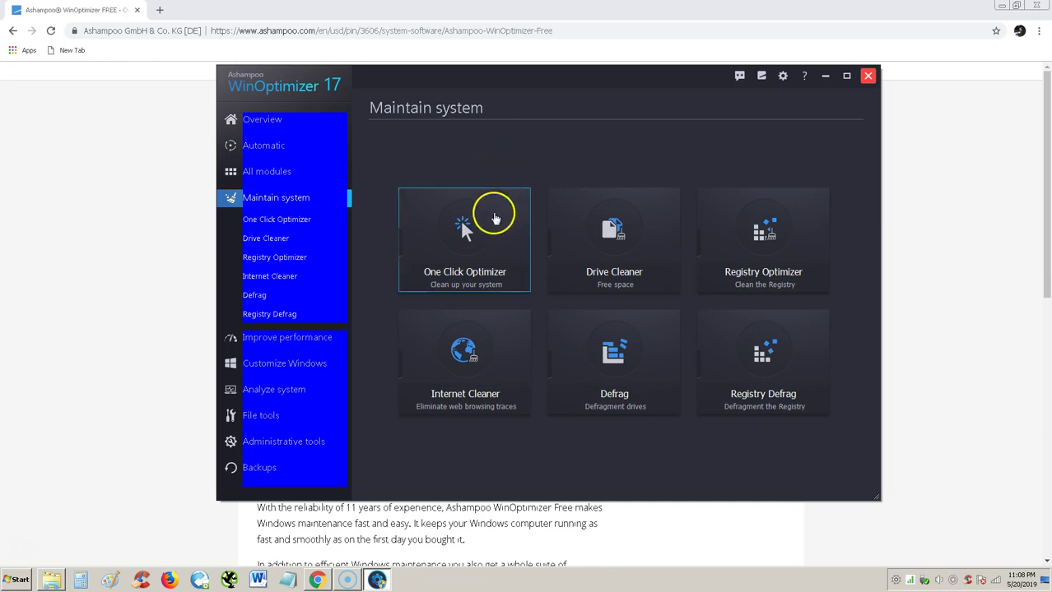
# Run One Click Optimizer, deleting 2 browsing traces, 3 files (2172 KB) and 67 registry entries
pyautogui.click(493, 226)
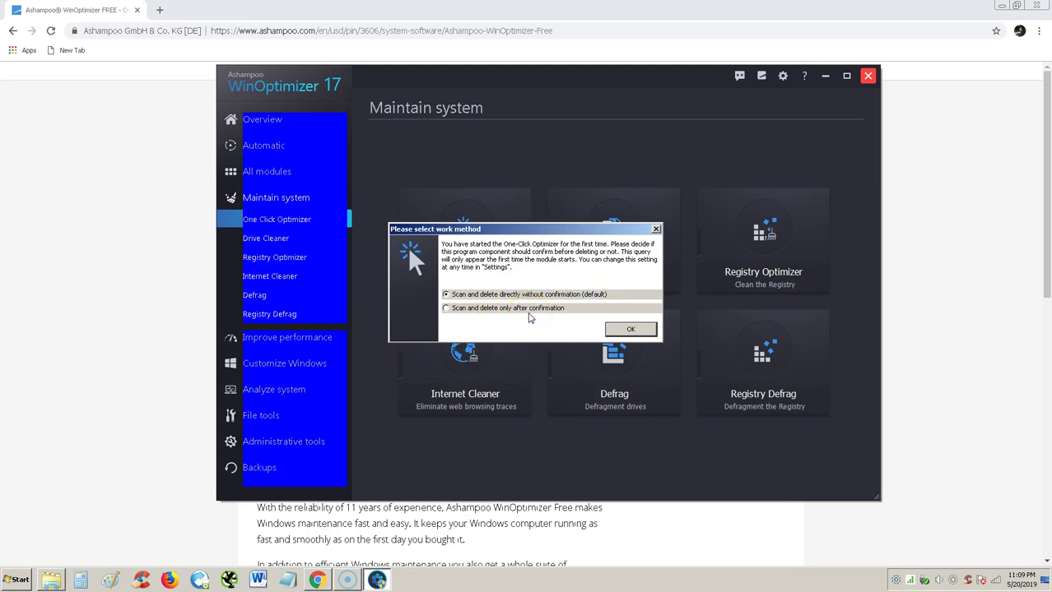
pyautogui.click(657, 231)
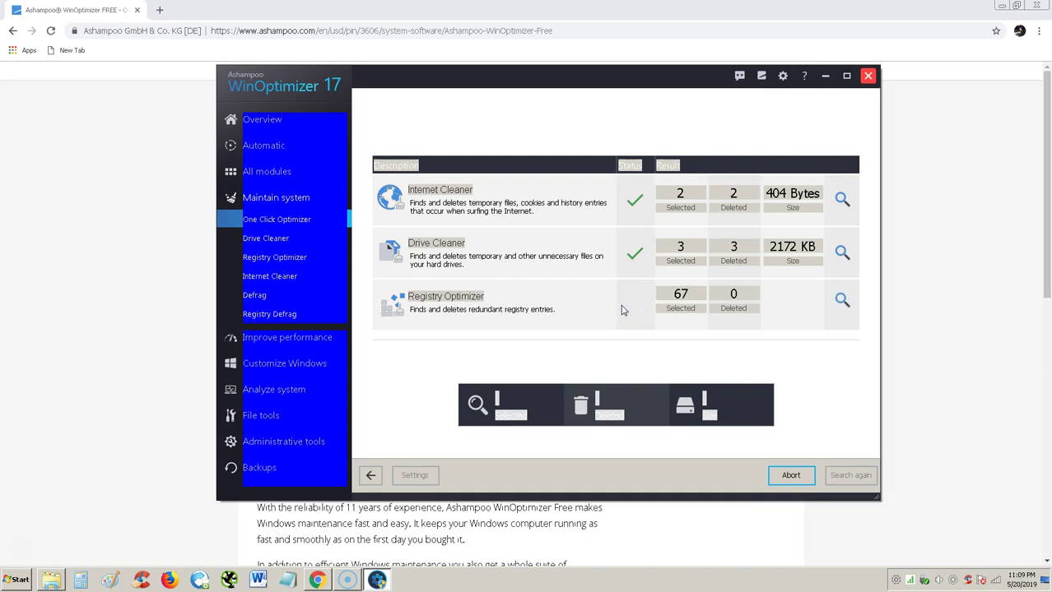
pyautogui.click(600, 345)
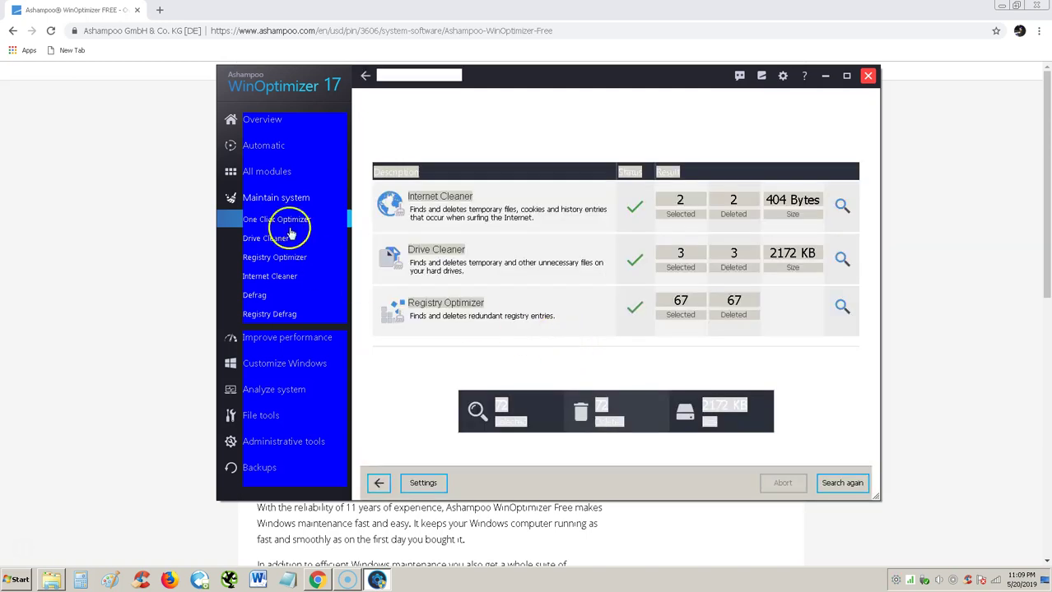
pyautogui.click(275, 199)
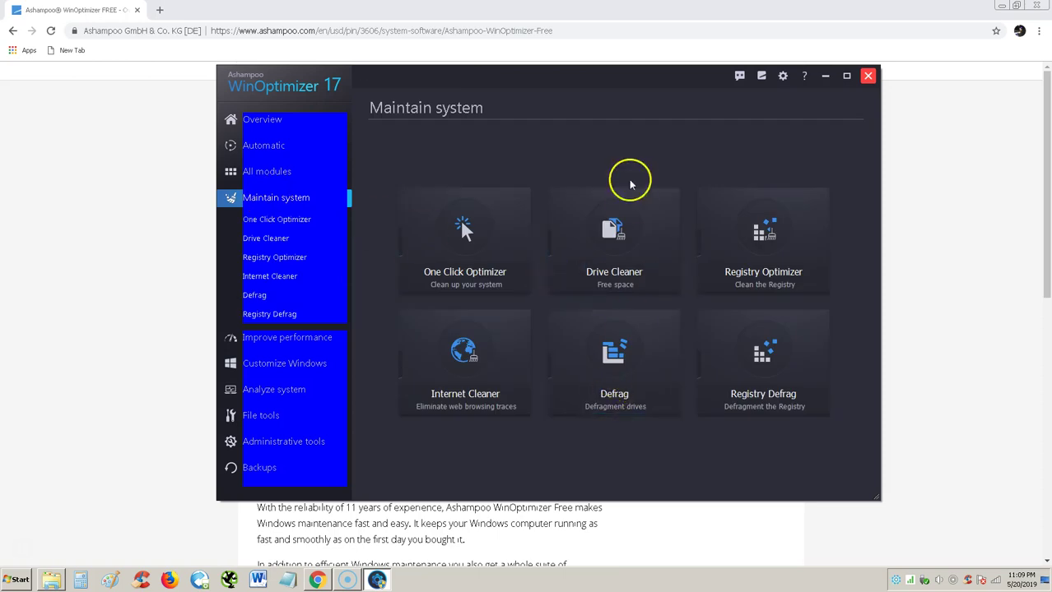
# Check Drive Cleaner's leftover log files, then return via All modules to Maintain system
pyautogui.click(634, 263)
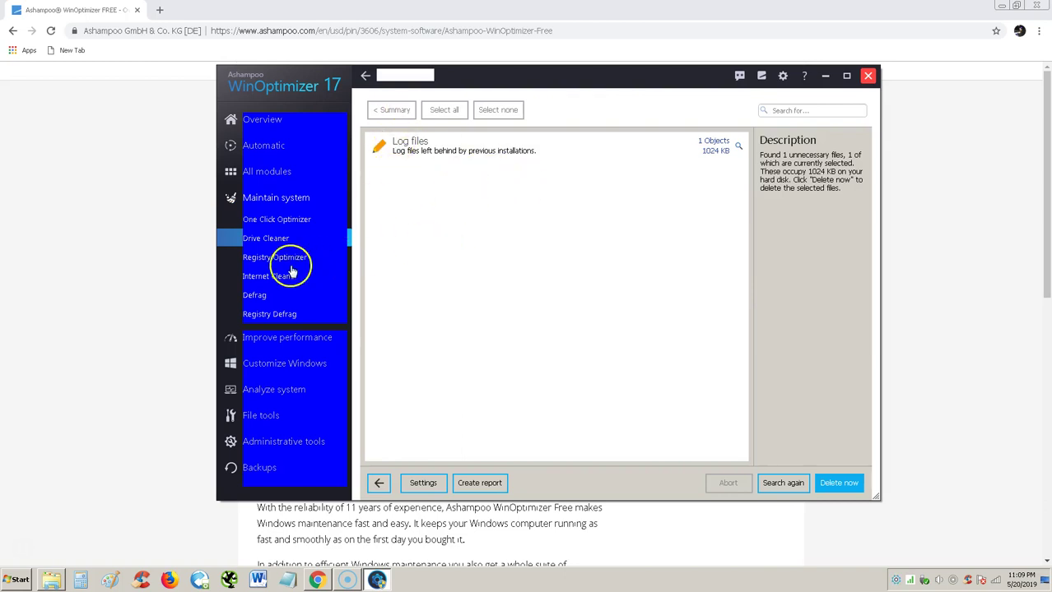
pyautogui.click(264, 175)
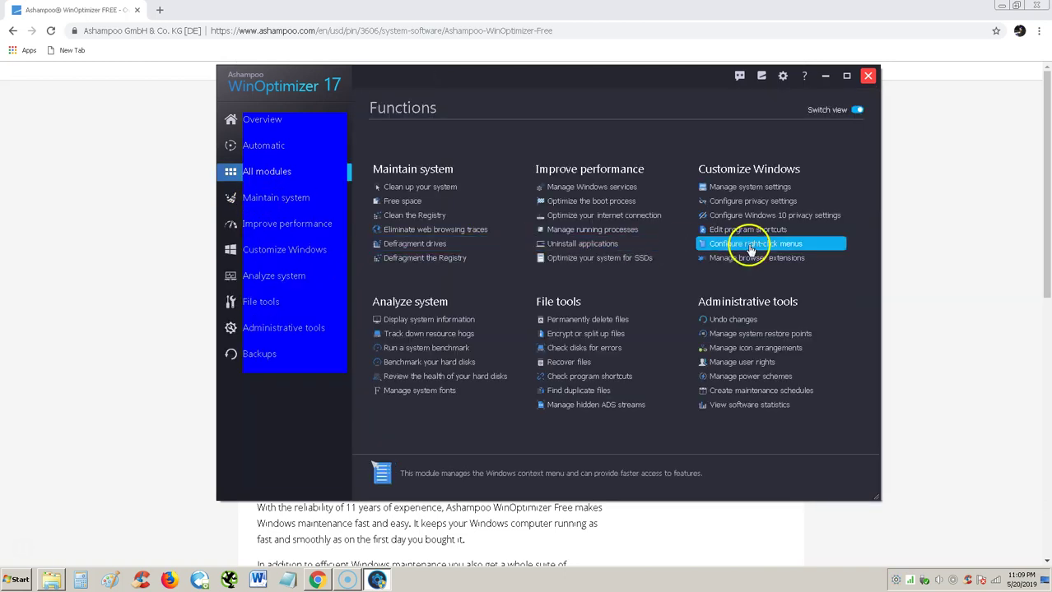
pyautogui.click(276, 200)
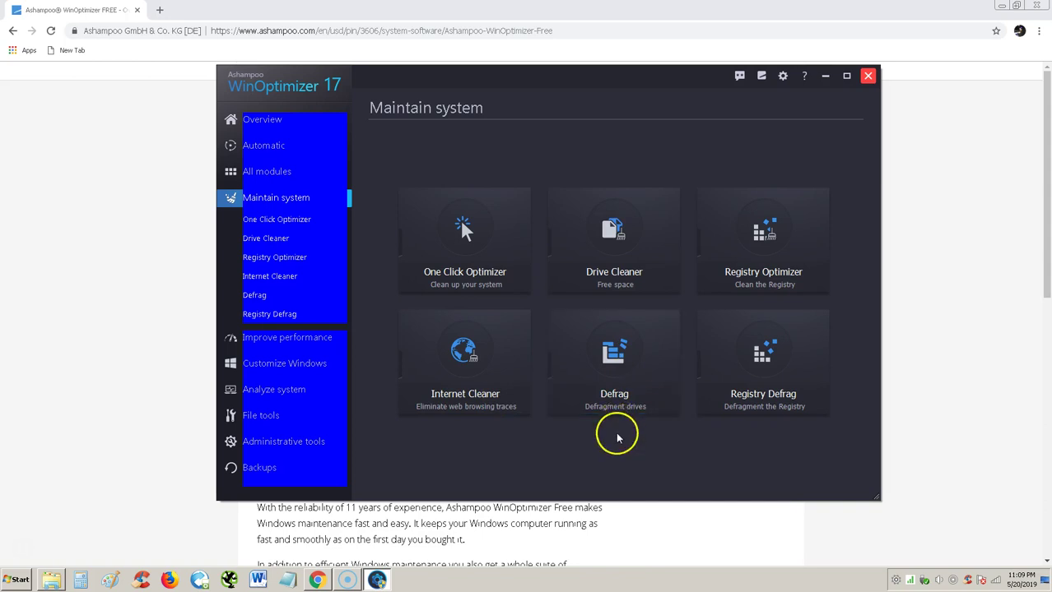
# Open the drive defragmenter, view drive C:'s fragmentation map, then return to Maintain system
pyautogui.click(614, 362)
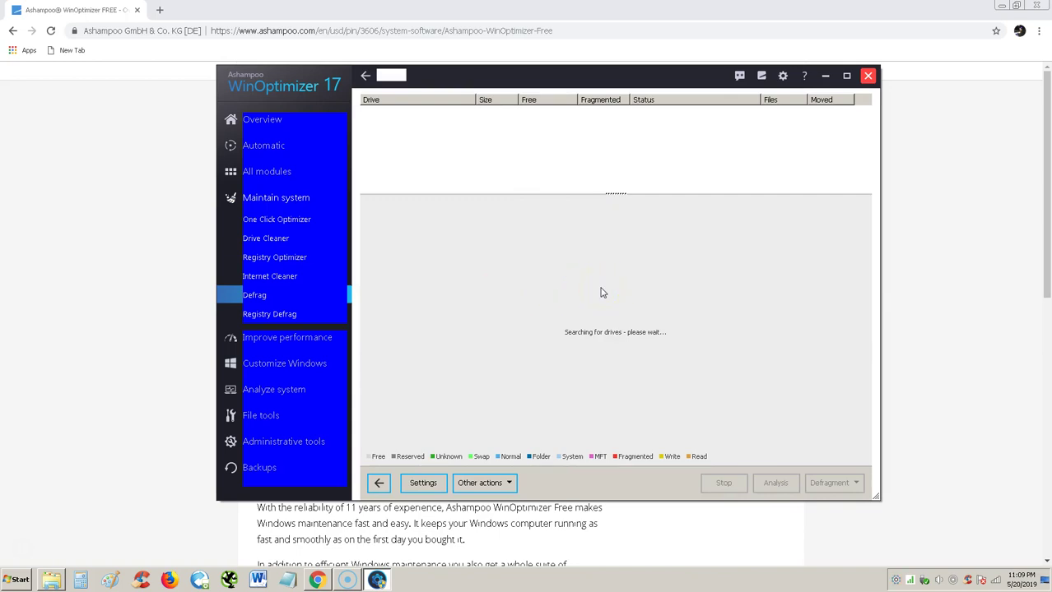
pyautogui.click(528, 324)
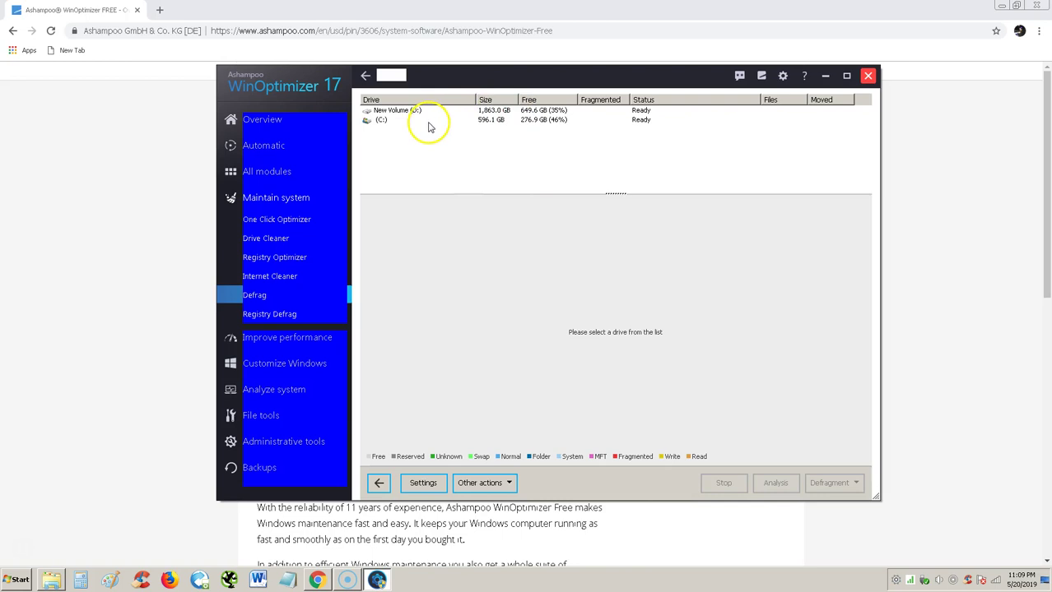
pyautogui.click(370, 119)
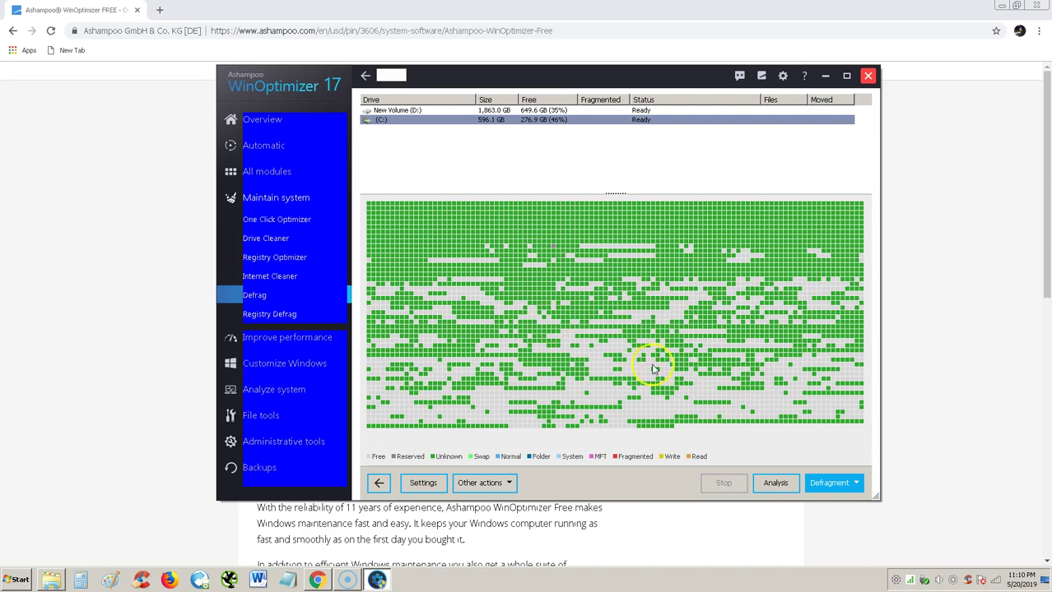
pyautogui.click(280, 205)
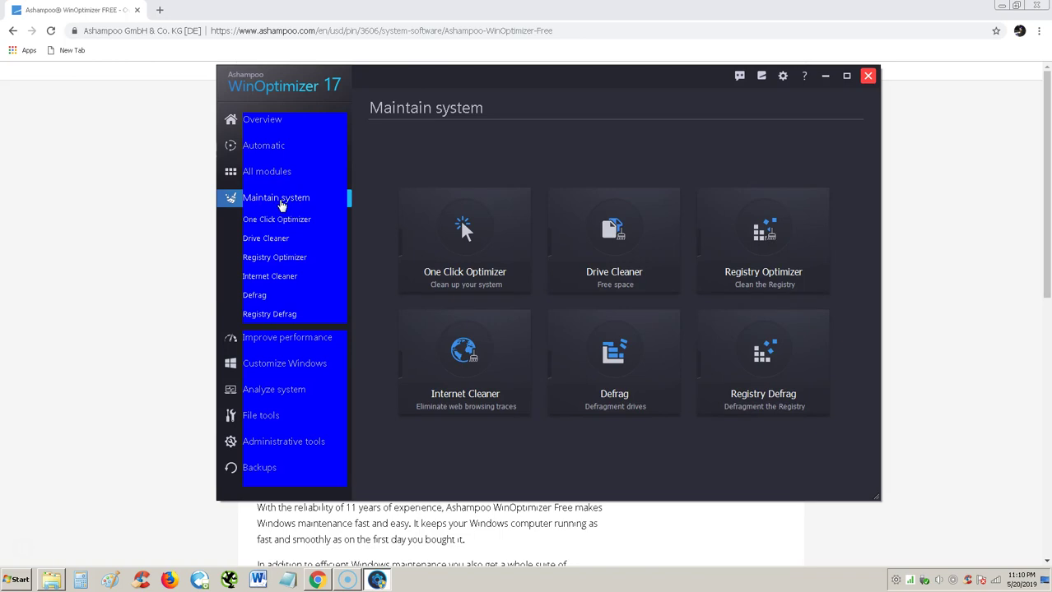
# Browse Registry Defrag's eight-hive list without analysing, then go back to Maintain system
pyautogui.click(806, 371)
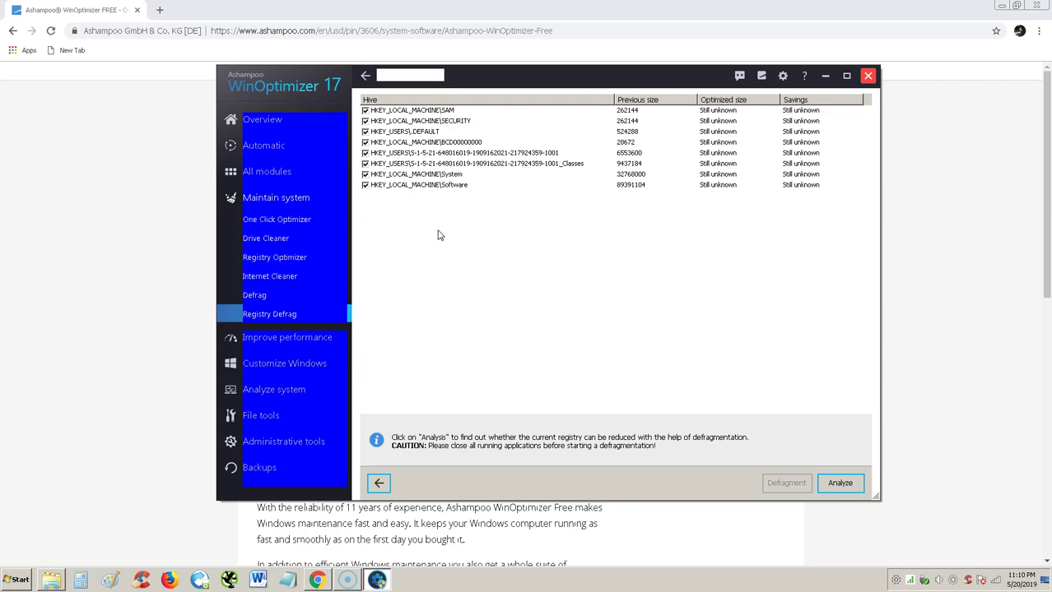
pyautogui.moveTo(426, 277); pyautogui.dragTo(427, 264)
pyautogui.click(282, 199)
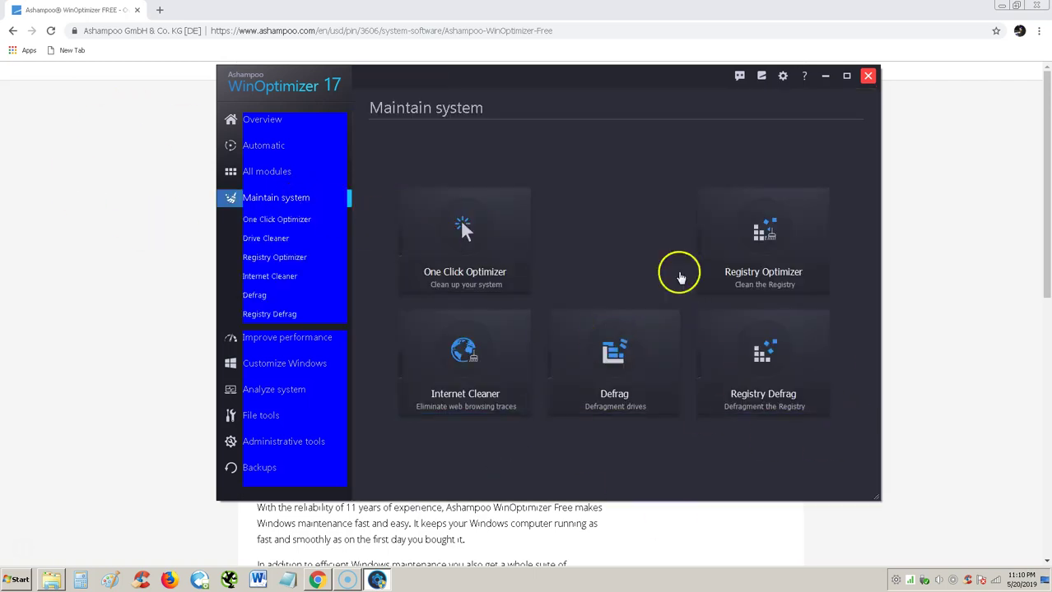
# View the Improve performance modules, then the Customize Windows modules from Tweaking to Browser Extension Manager
pyautogui.click(305, 342)
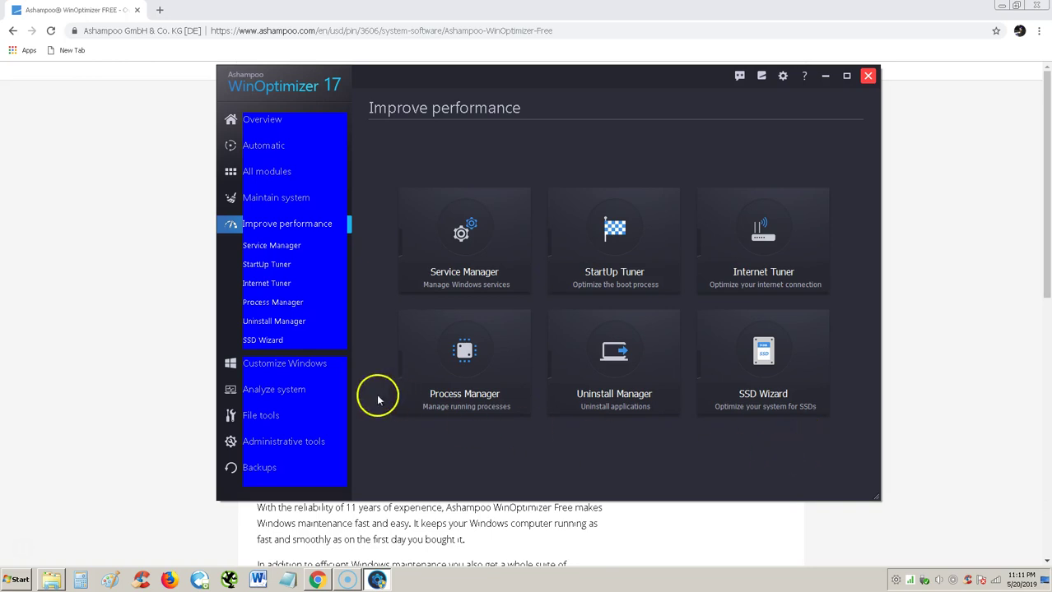
pyautogui.click(299, 368)
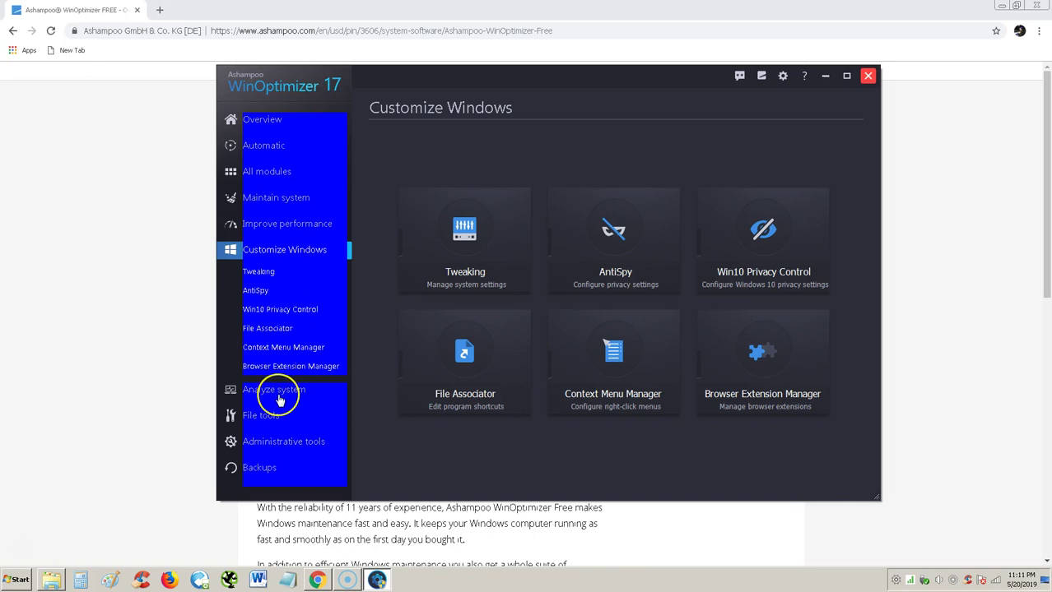
# View the Analyze system modules, then the File tools modules from File Wiper to ADS scanner
pyautogui.click(279, 395)
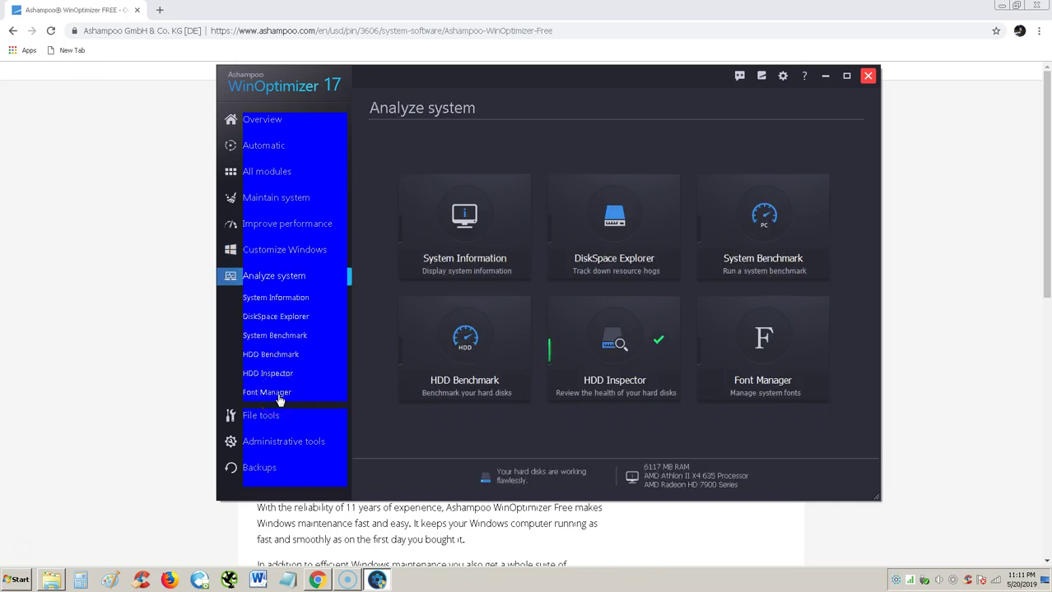
pyautogui.click(278, 414)
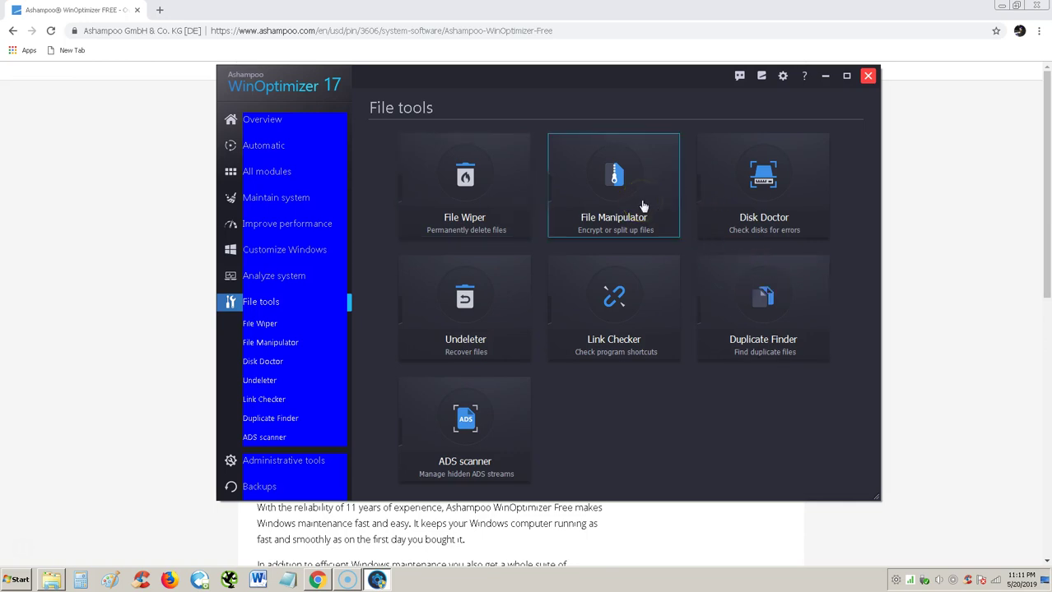
pyautogui.click(469, 326)
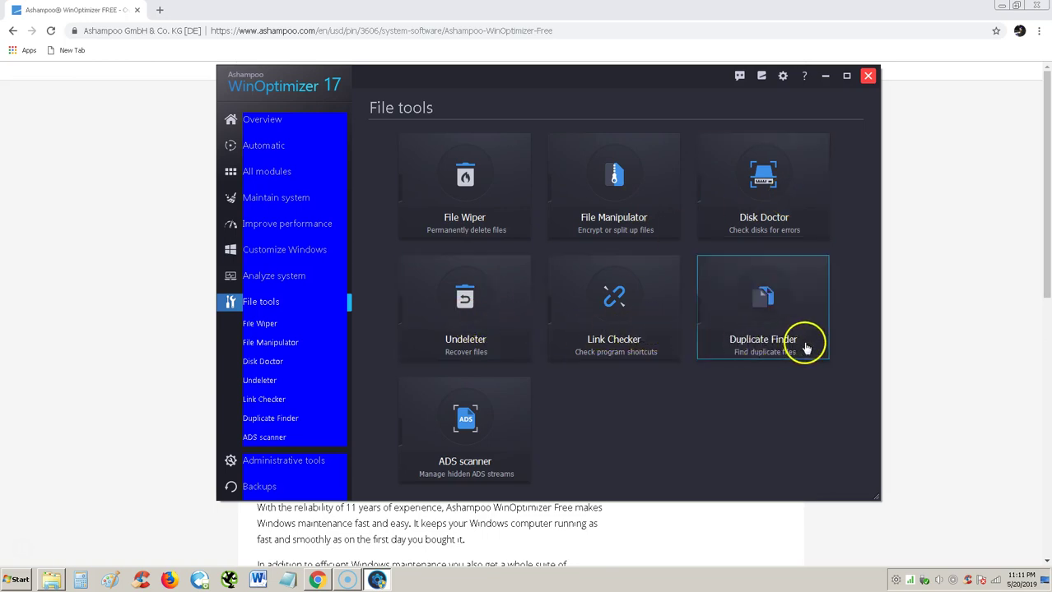
# Show the Administrative tools category's modules
pyautogui.click(321, 461)
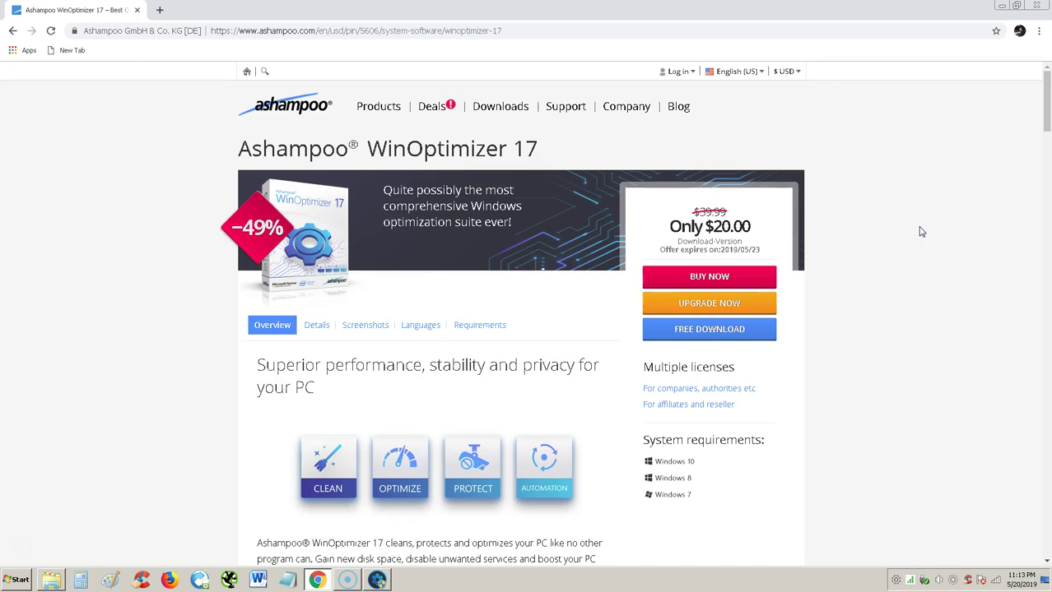
pyautogui.moveTo(376, 109)
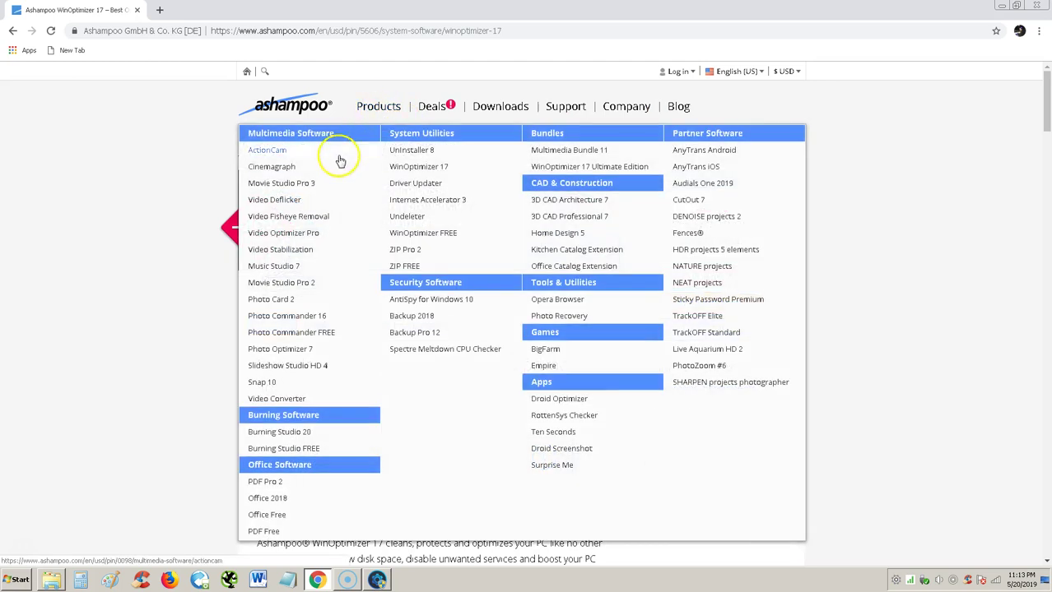